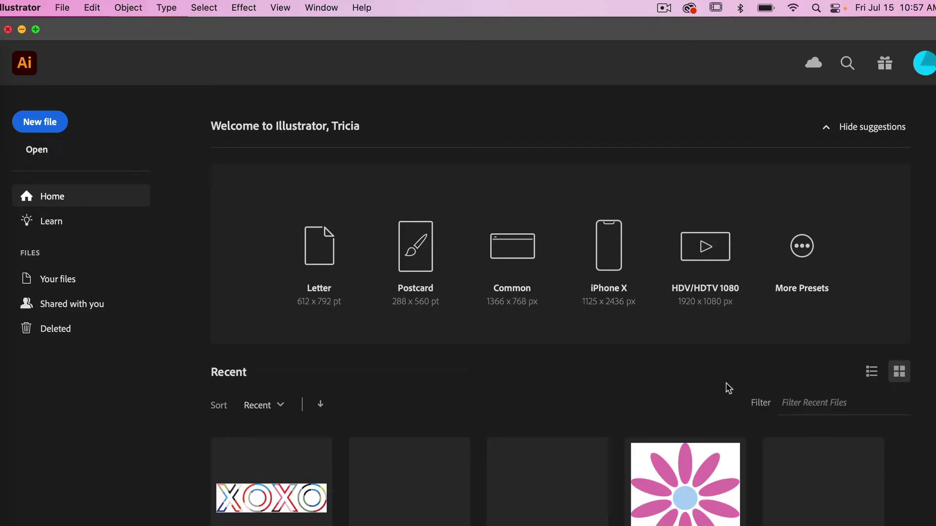
# Create a new 6 × 6 in document from the Print preset.
pyautogui.click(58, 122)
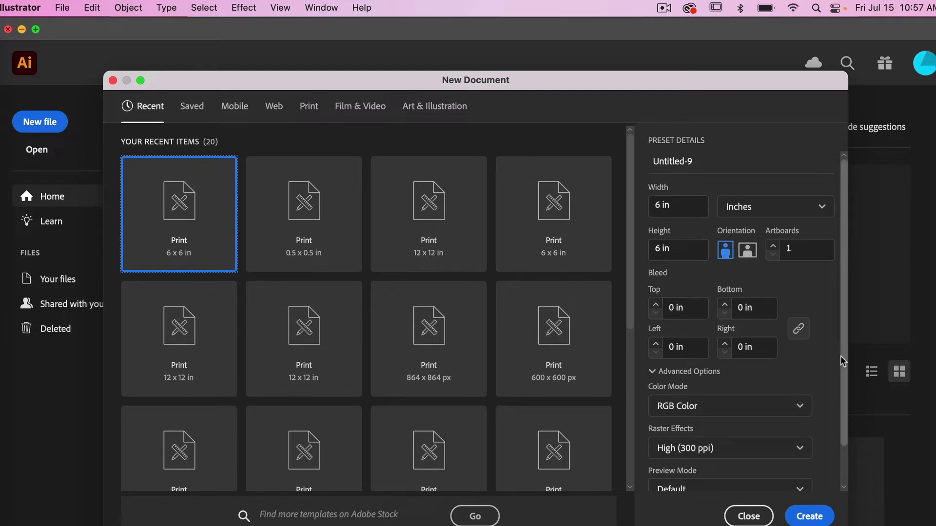
pyautogui.click(816, 520)
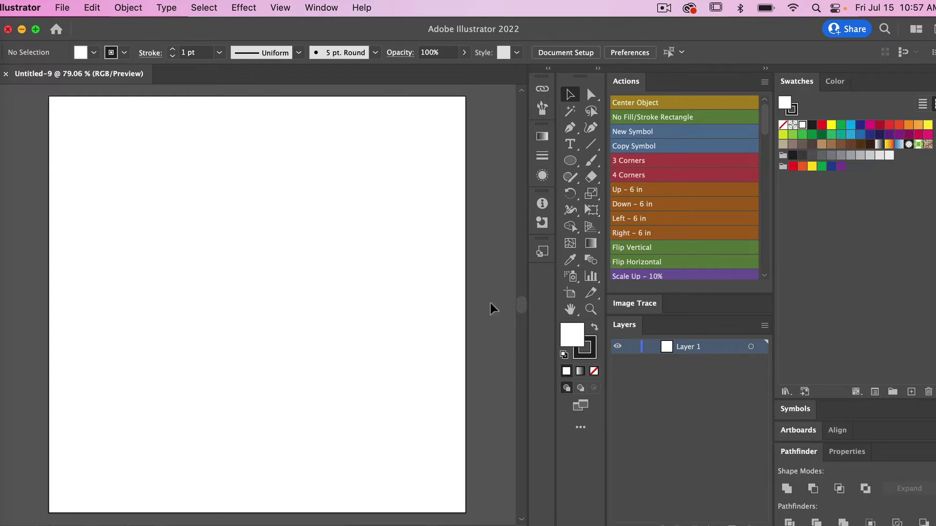
# Draw a small circle with the Ellipse tool, filled black with no stroke.
pyautogui.click(572, 164)
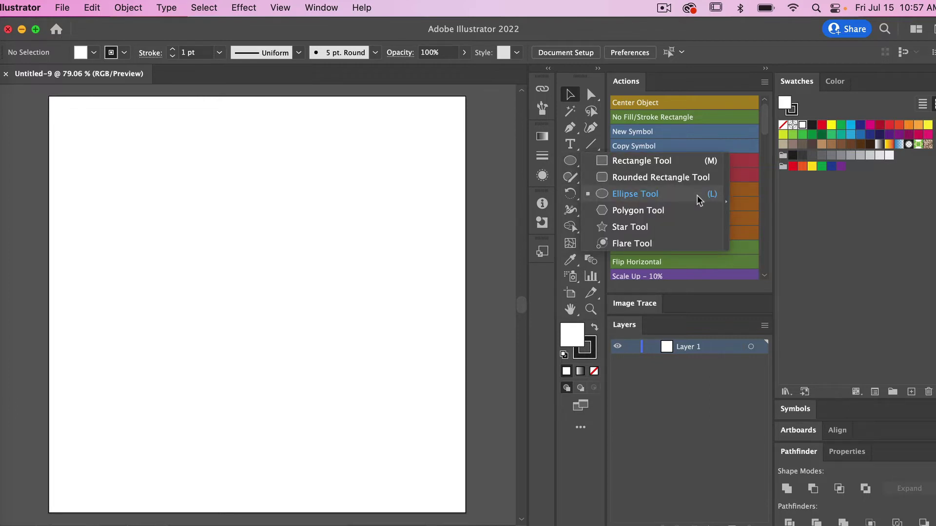
pyautogui.click(661, 194)
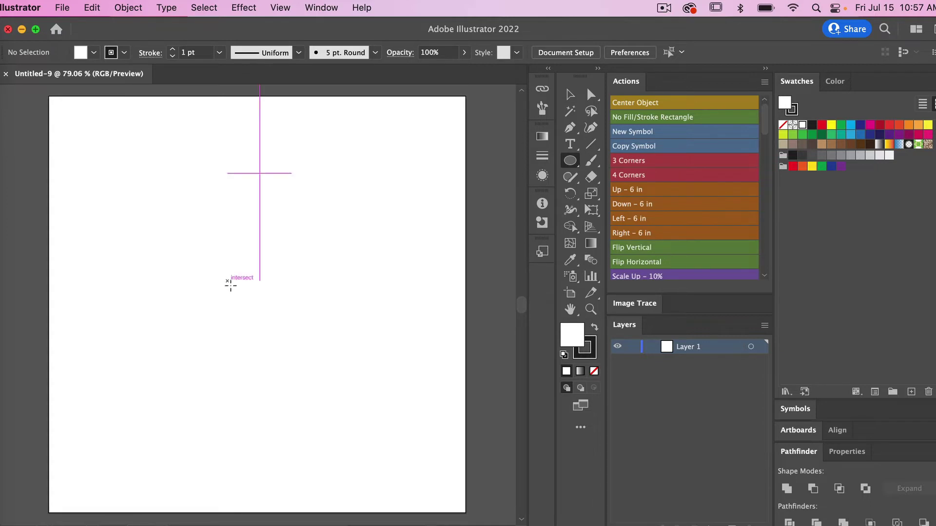
pyautogui.moveTo(231, 286); pyautogui.dragTo(258, 317)
pyautogui.click(94, 53)
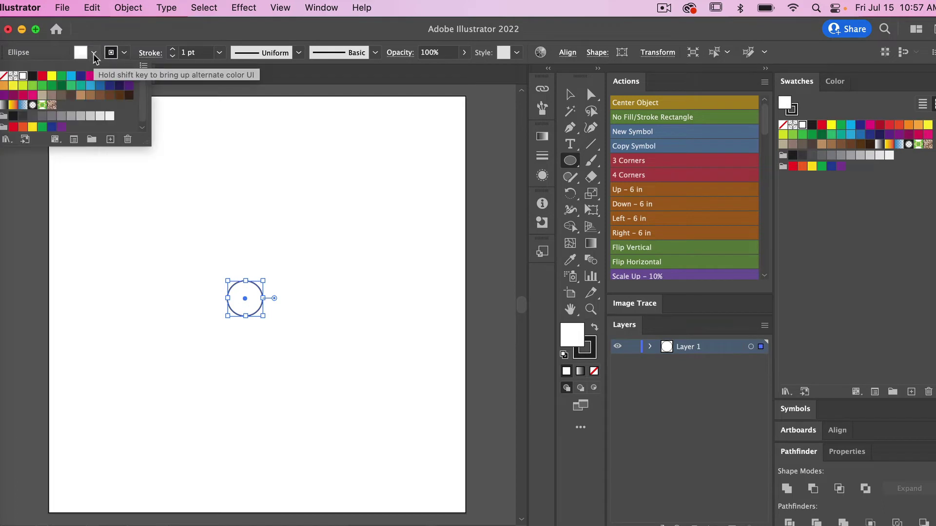
pyautogui.click(32, 75)
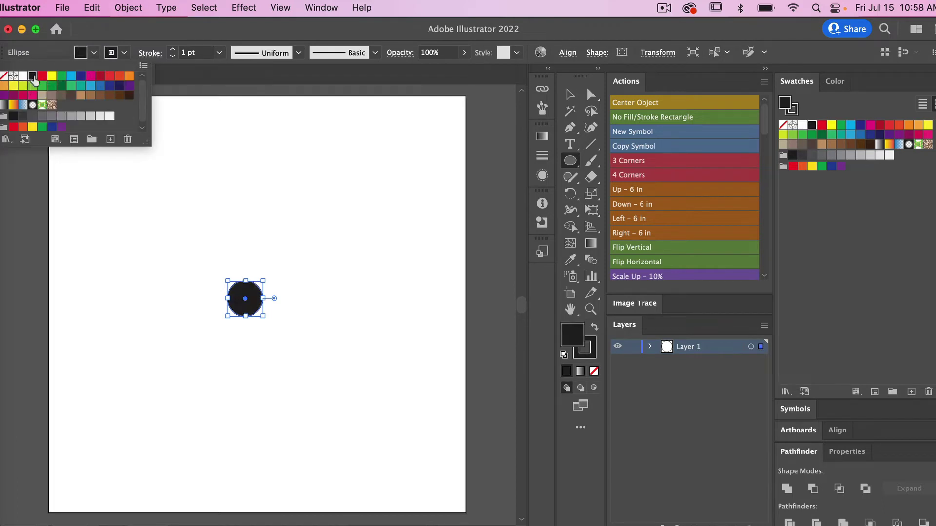
pyautogui.click(125, 53)
pyautogui.click(5, 76)
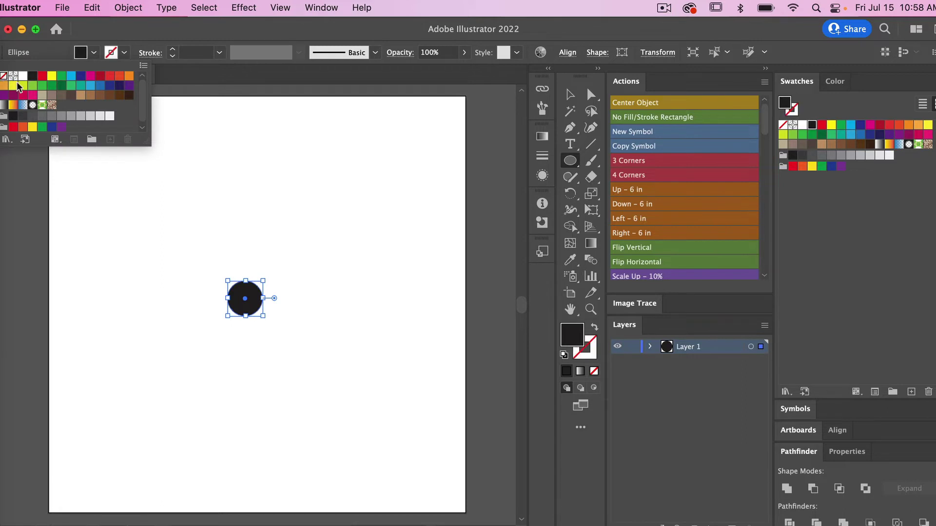
pyautogui.click(303, 268)
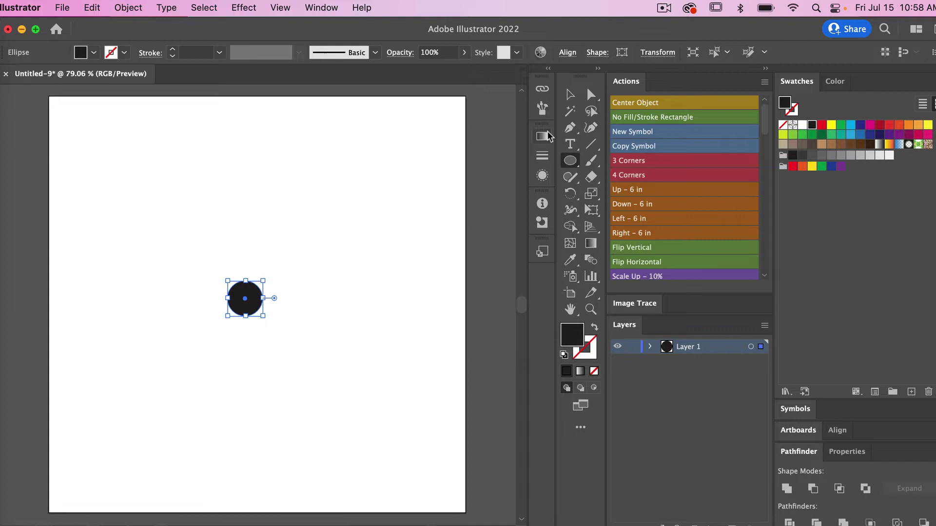
# Center the circle horizontally and vertically on the artboard.
pyautogui.click(570, 95)
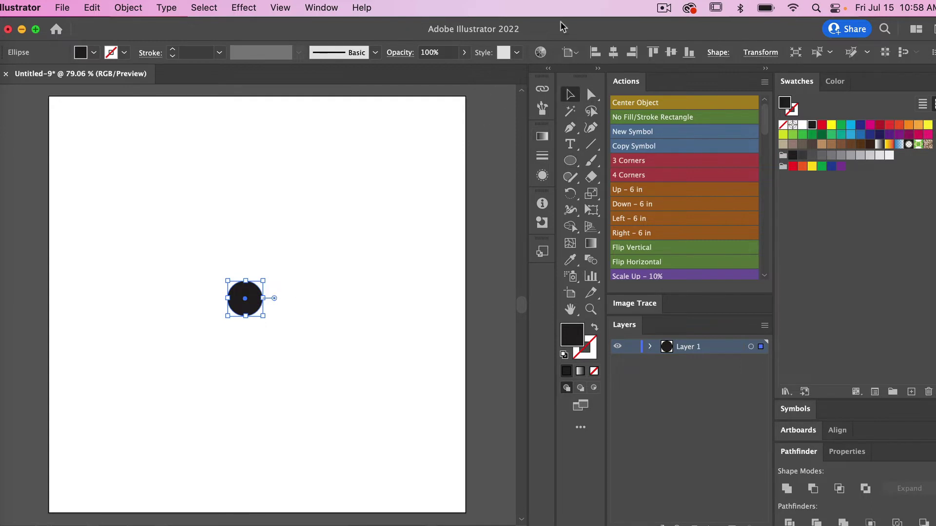
pyautogui.click(614, 52)
pyautogui.click(671, 53)
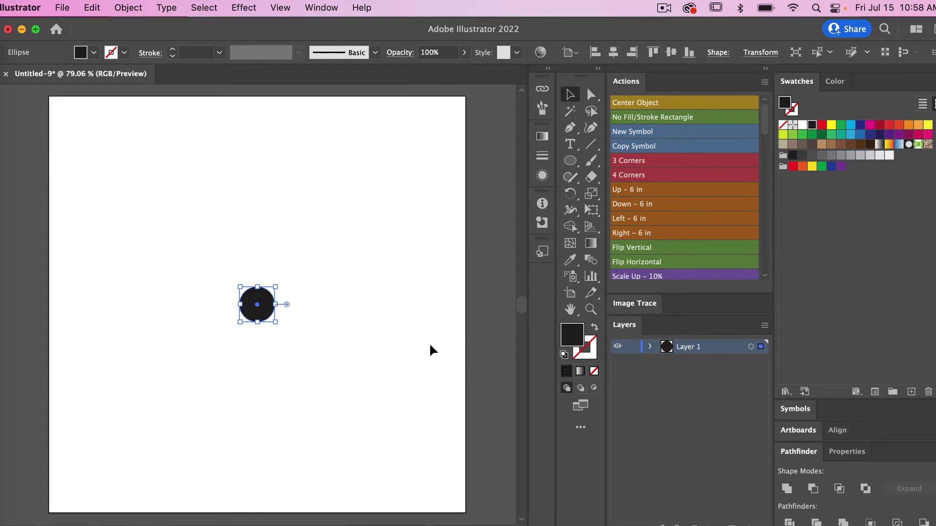
# Draw a tall ellipse and move it centred directly above the small circle.
pyautogui.click(570, 162)
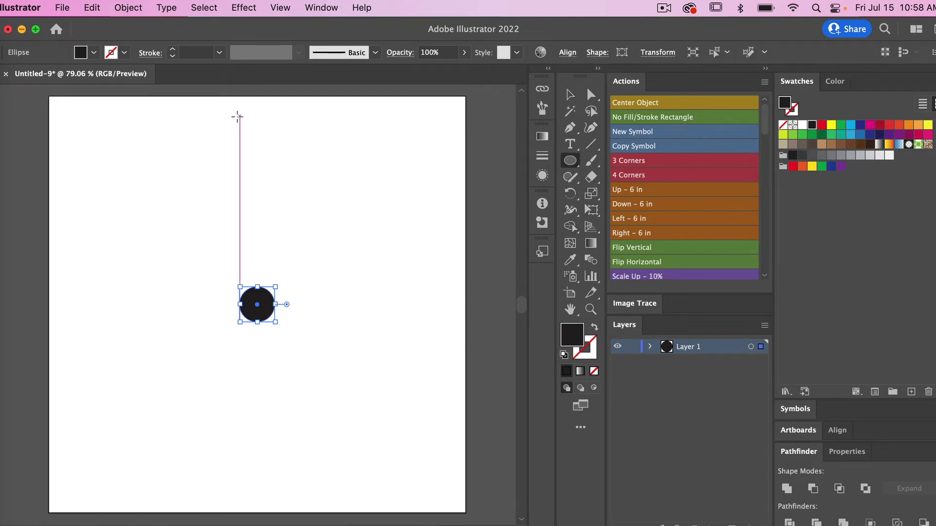
pyautogui.moveTo(238, 116); pyautogui.dragTo(314, 283)
pyautogui.press('super+shift+a')
pyautogui.press('v')
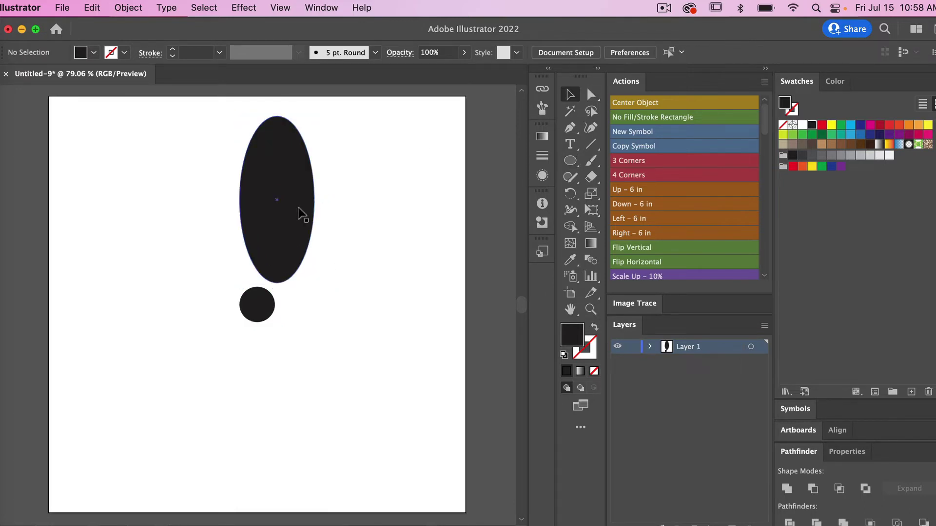
pyautogui.moveTo(298, 209); pyautogui.dragTo(280, 205)
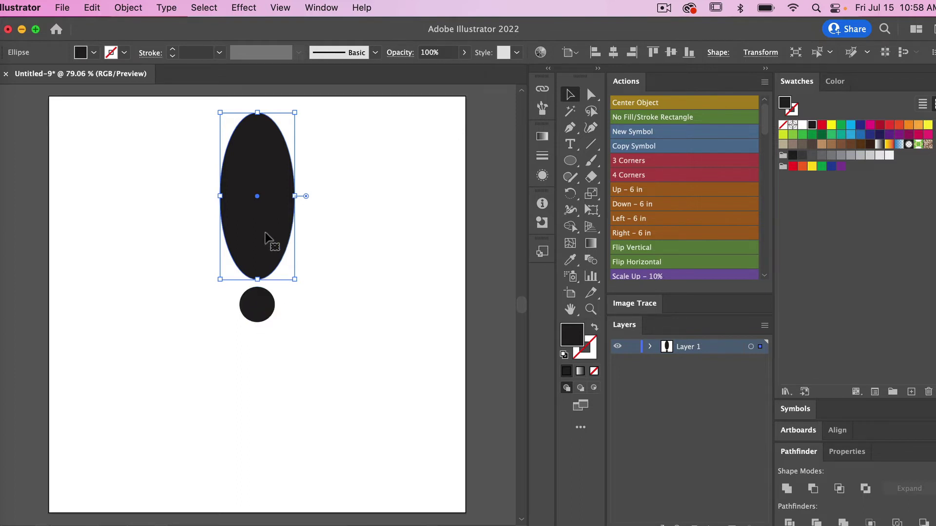
# Select the tall ellipse petal and switch to the Rotate Tool.
pyautogui.click(131, 139)
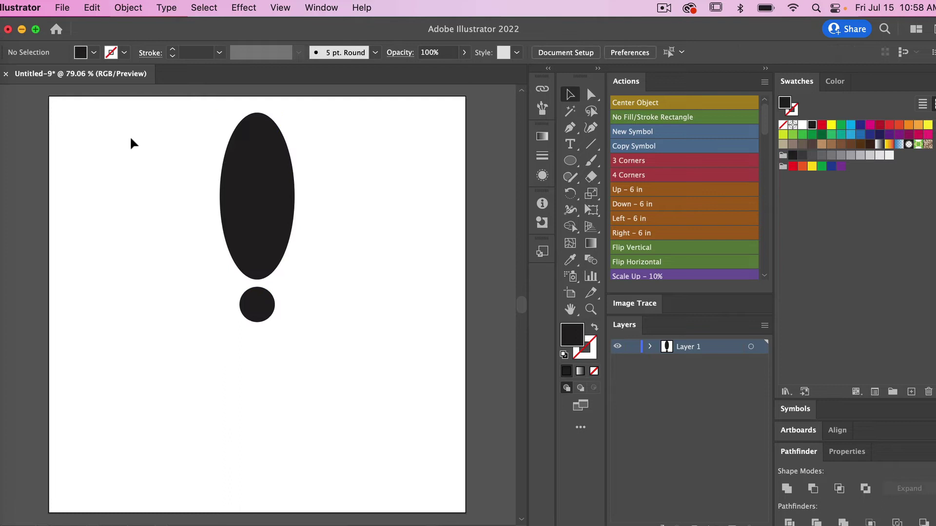
pyautogui.click(271, 179)
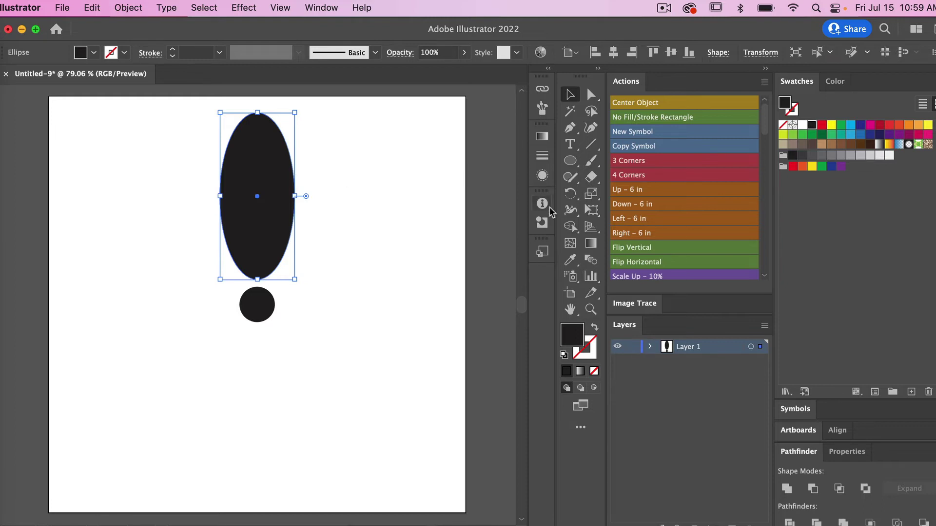
pyautogui.moveTo(574, 197); pyautogui.dragTo(622, 197)
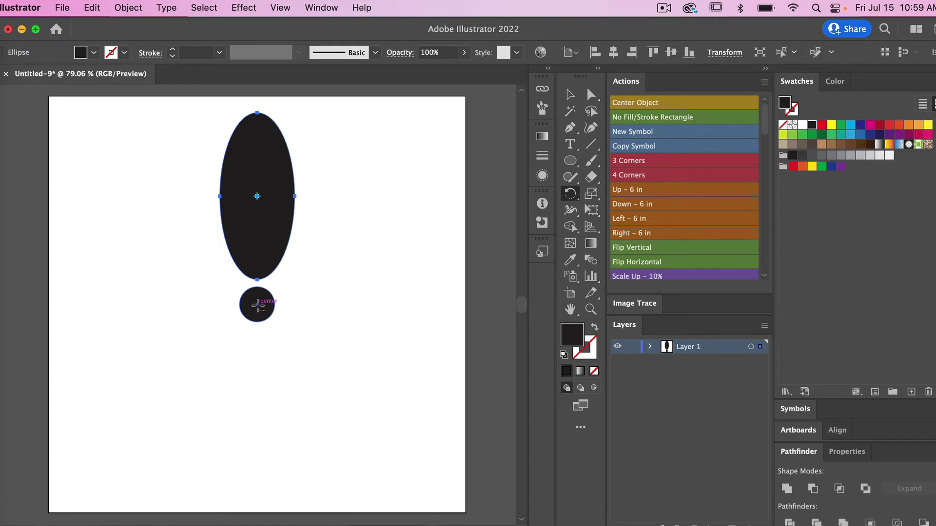
# Make a copy of the petal rotated 60° around the circle's centre.
pyautogui.keyDown('alt'); pyautogui.click(257, 305); pyautogui.keyUp('alt')
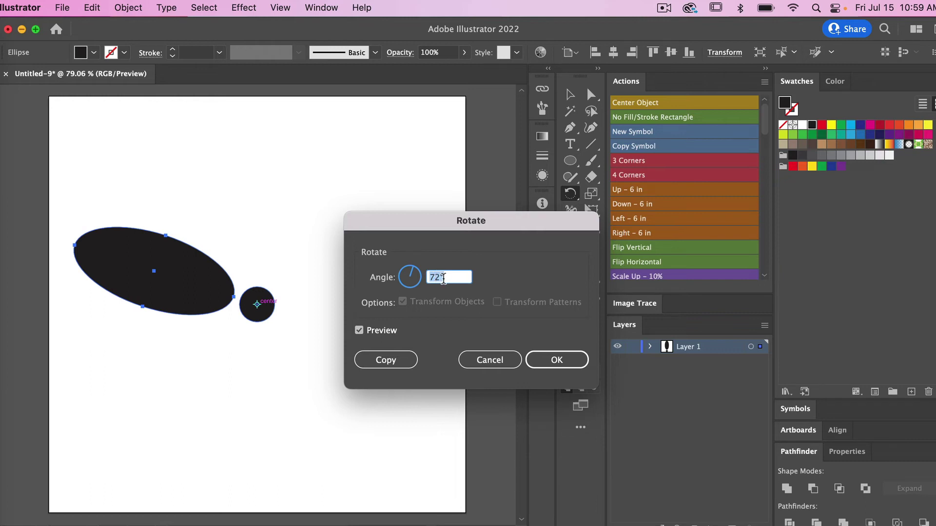
pyautogui.write('60')
pyautogui.click(359, 332)
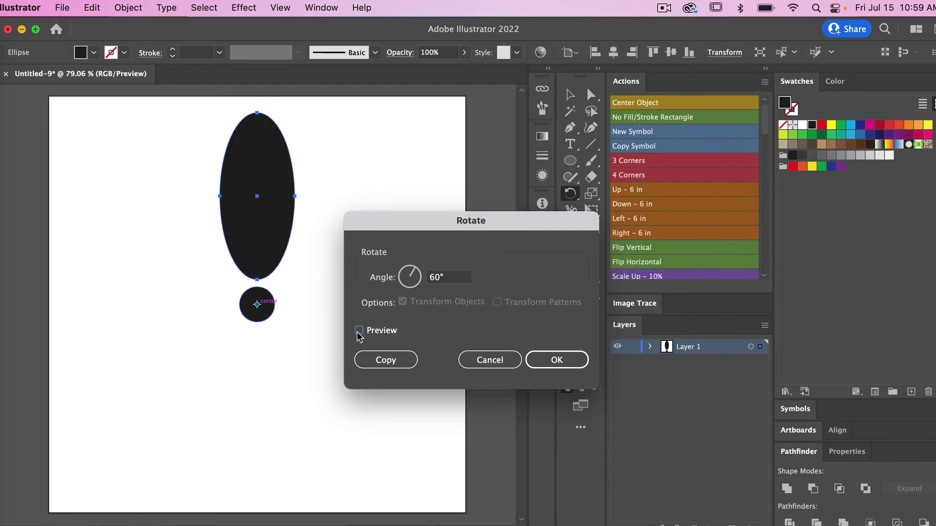
pyautogui.click(359, 331)
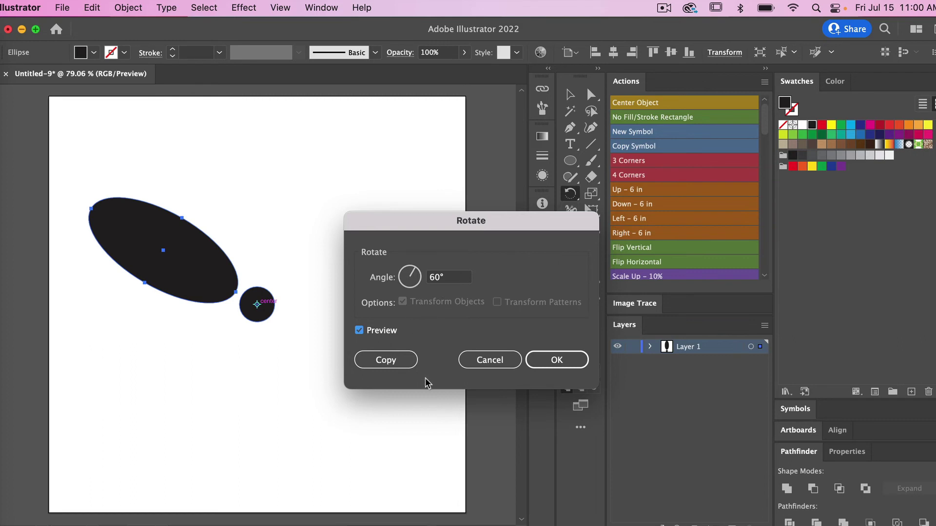
pyautogui.click(397, 359)
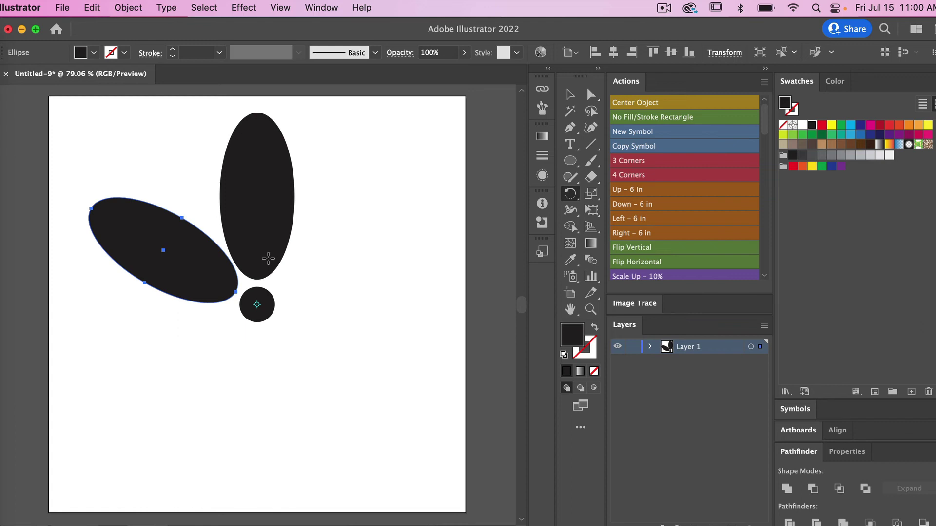
# Repeat the 60° rotated copy four times with Cmd+D for six petals.
pyautogui.press('super+d')
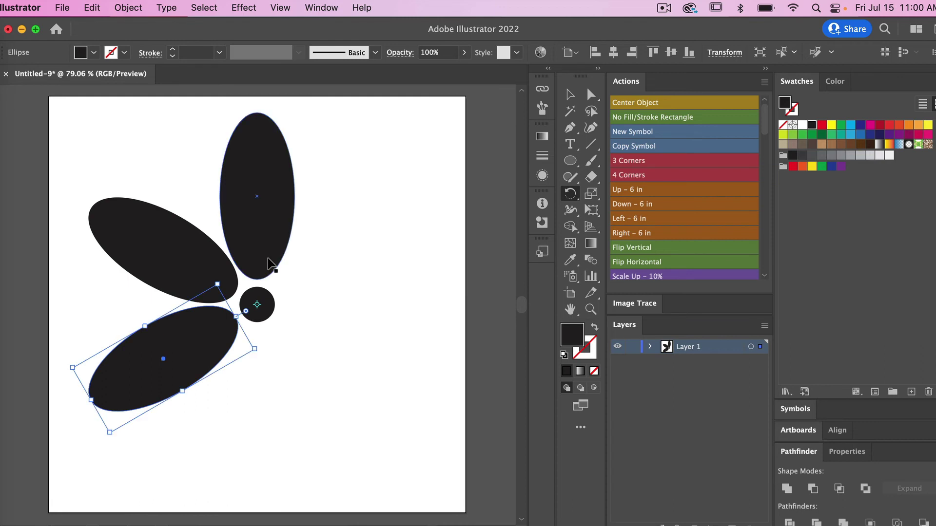
pyautogui.press('super+d')
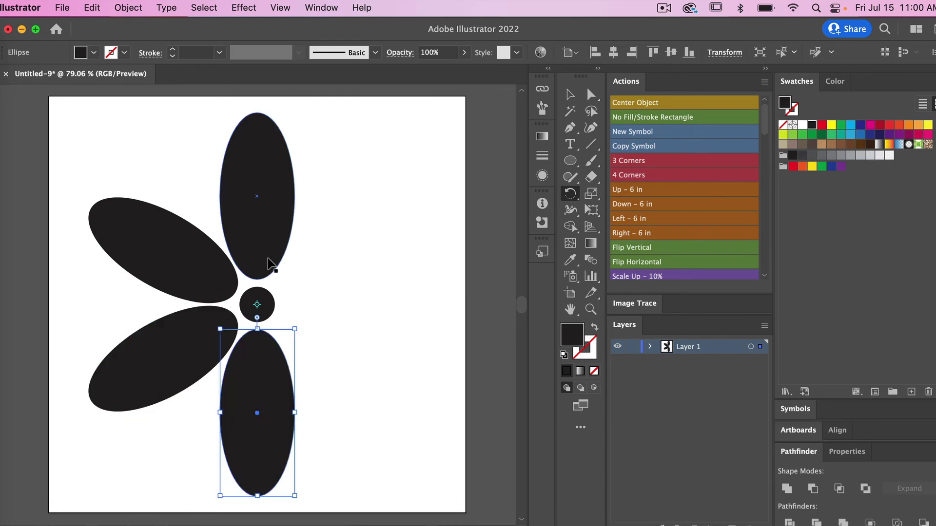
pyautogui.press('super+d')
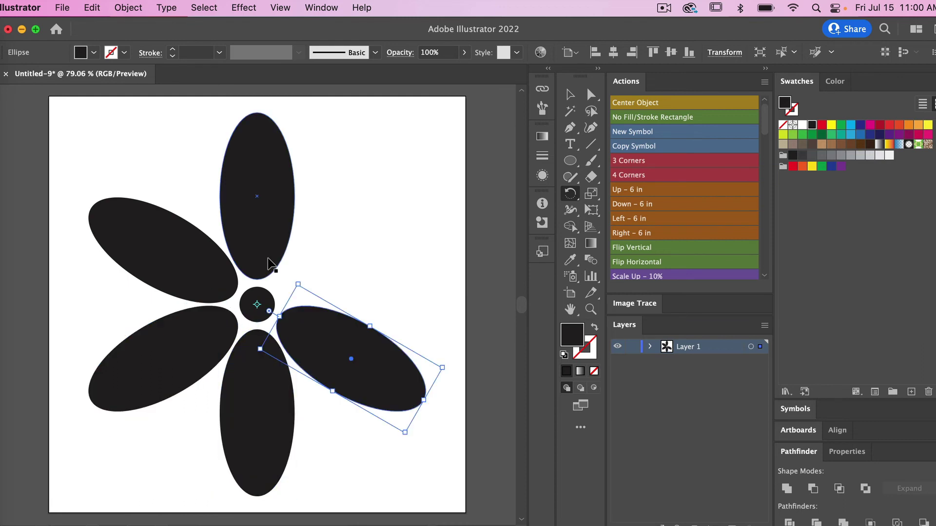
pyautogui.press('super+d')
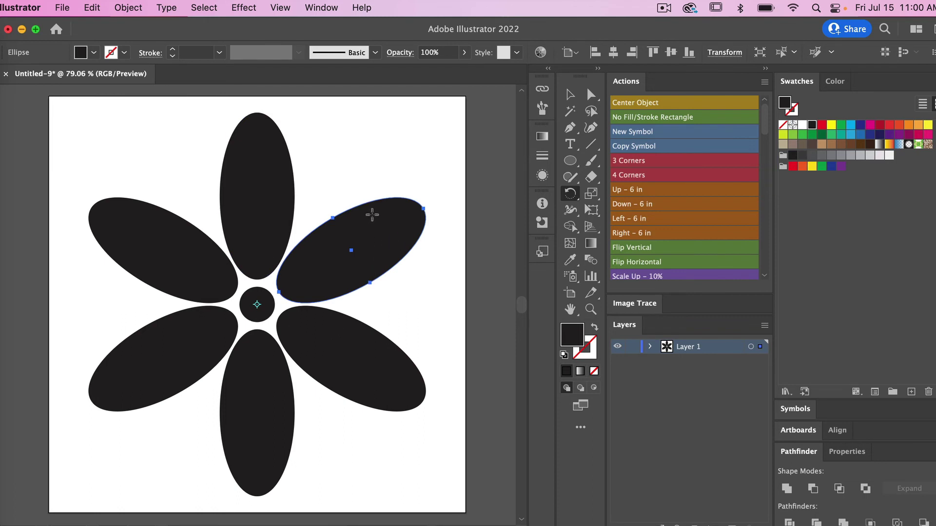